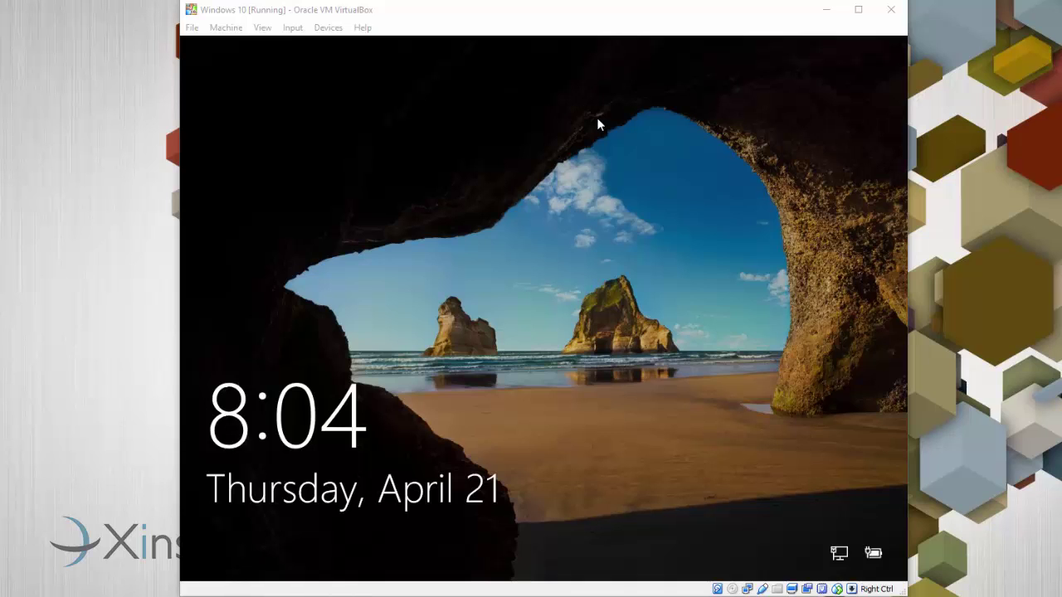
Dismiss the lock screen and sign in to the local account with its password.
left_click(659, 244)
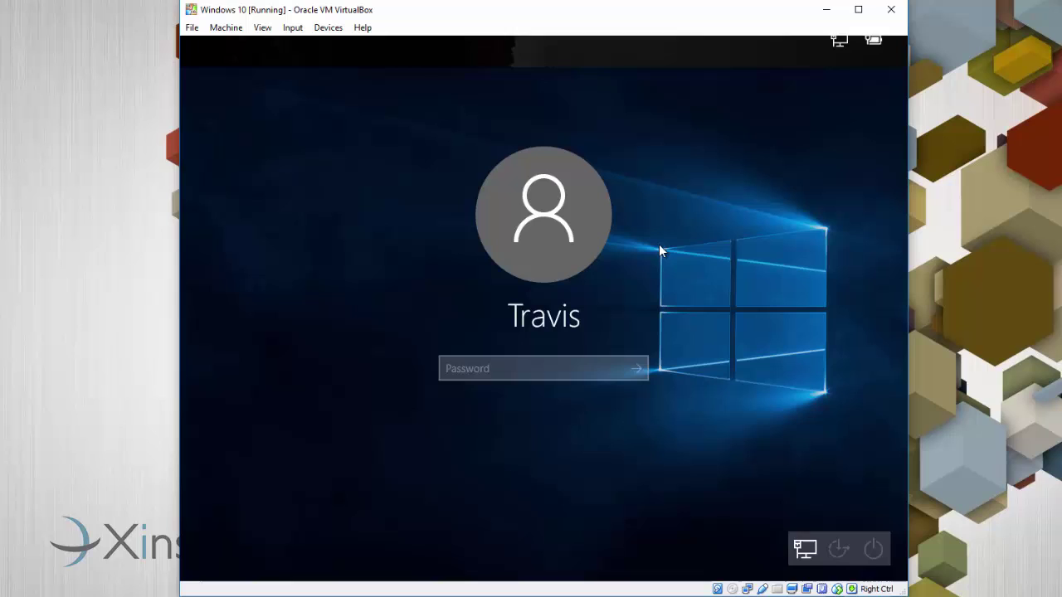
type("*********")
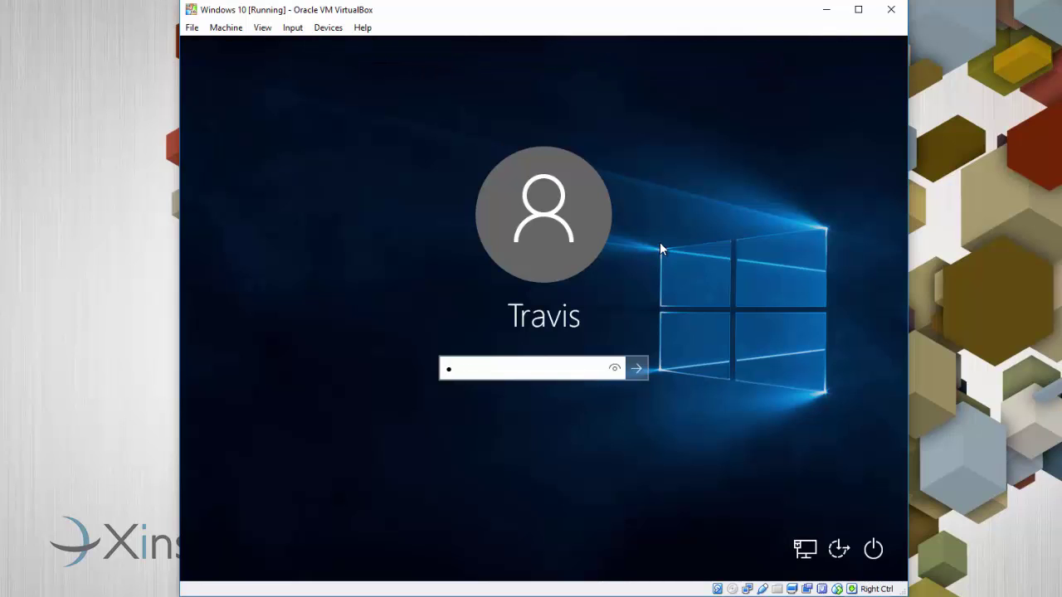
key("Return")
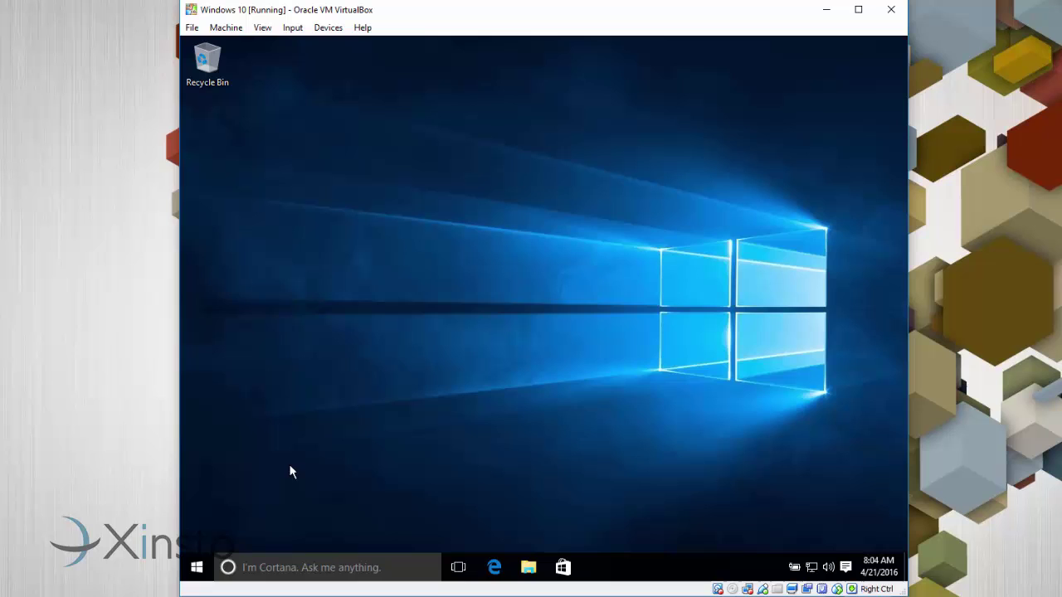
Launch Windows Settings from the Start menu.
left_click(199, 566)
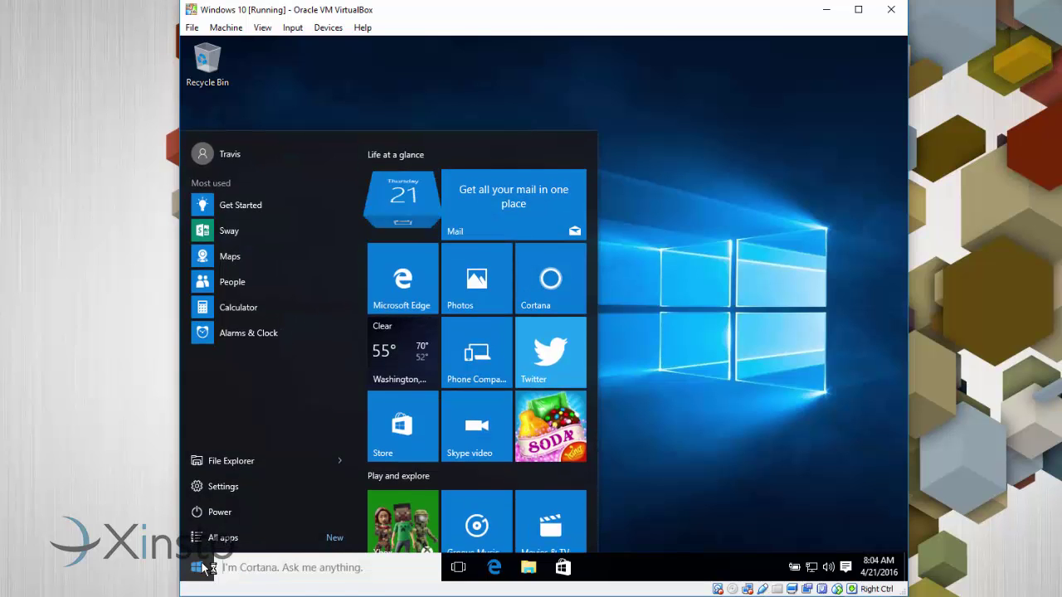
left_click(243, 495)
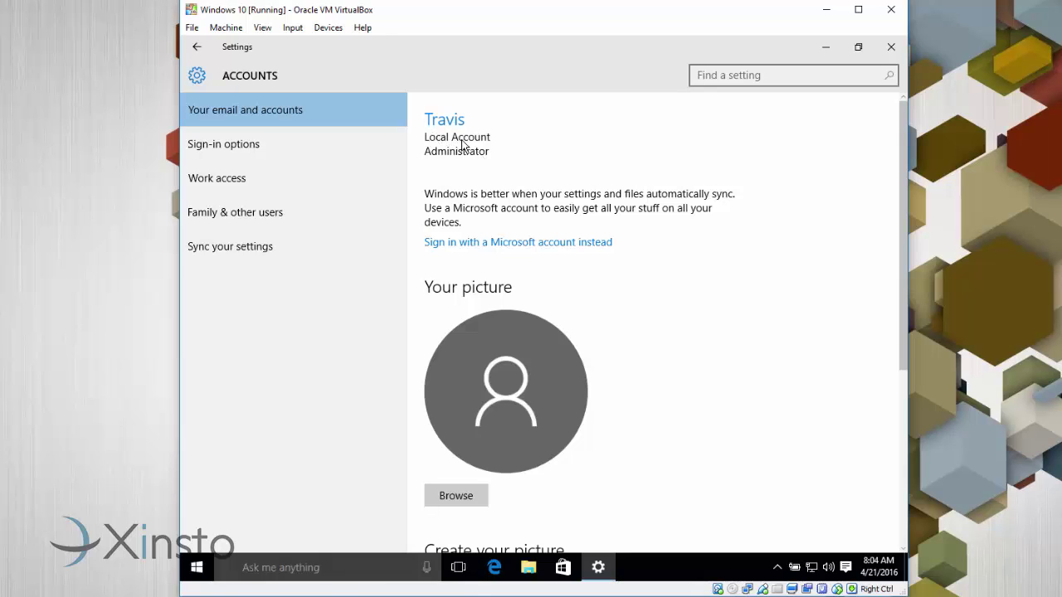
Start Microsoft account sign-in, move its window right, and choose 'Create one!' for a new account.
left_click(512, 249)
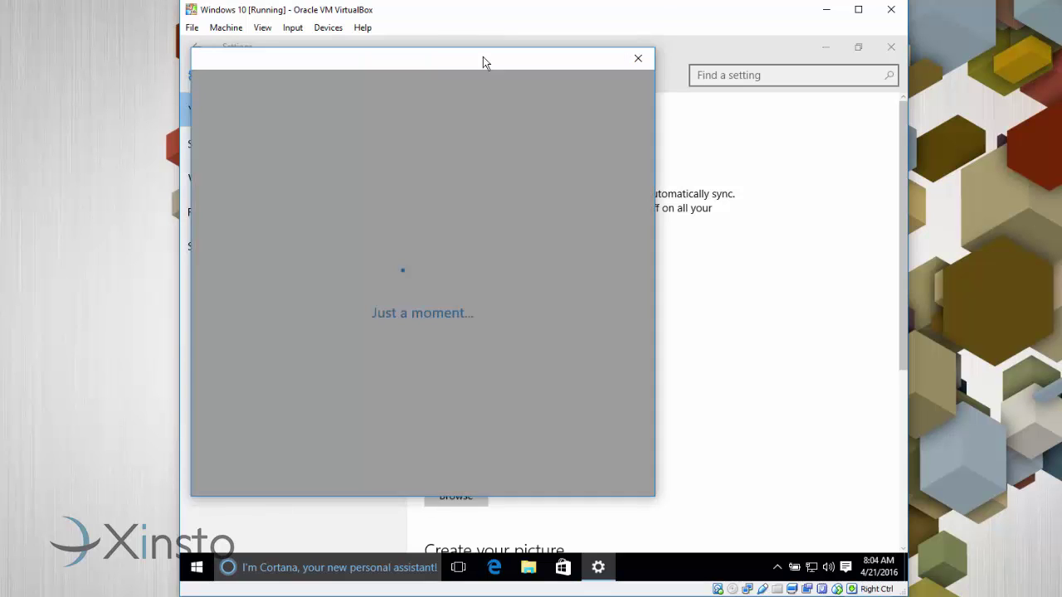
left_click_drag(483, 58, 602, 62)
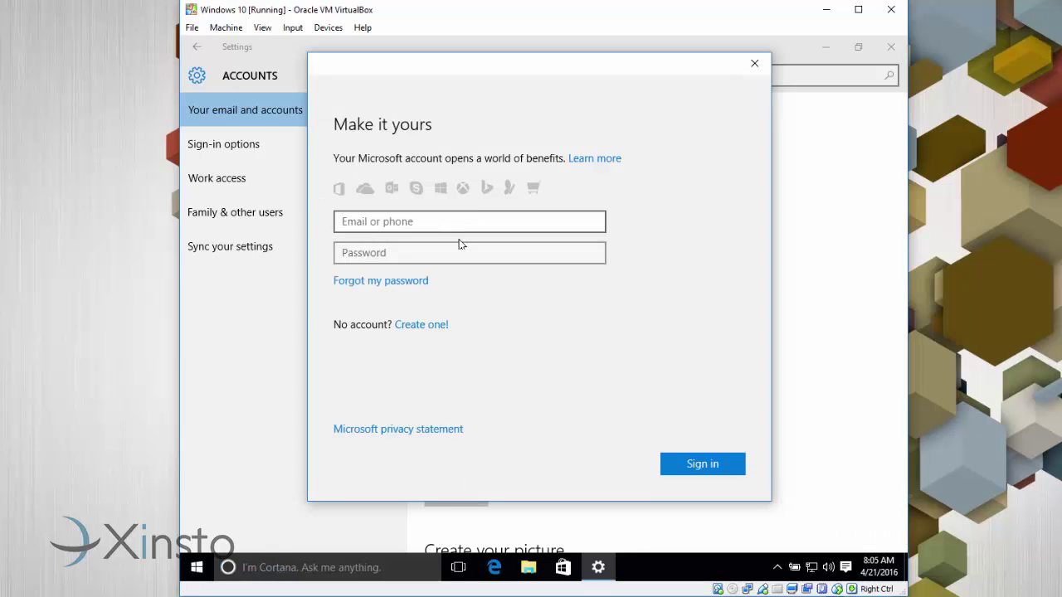
left_click(461, 219)
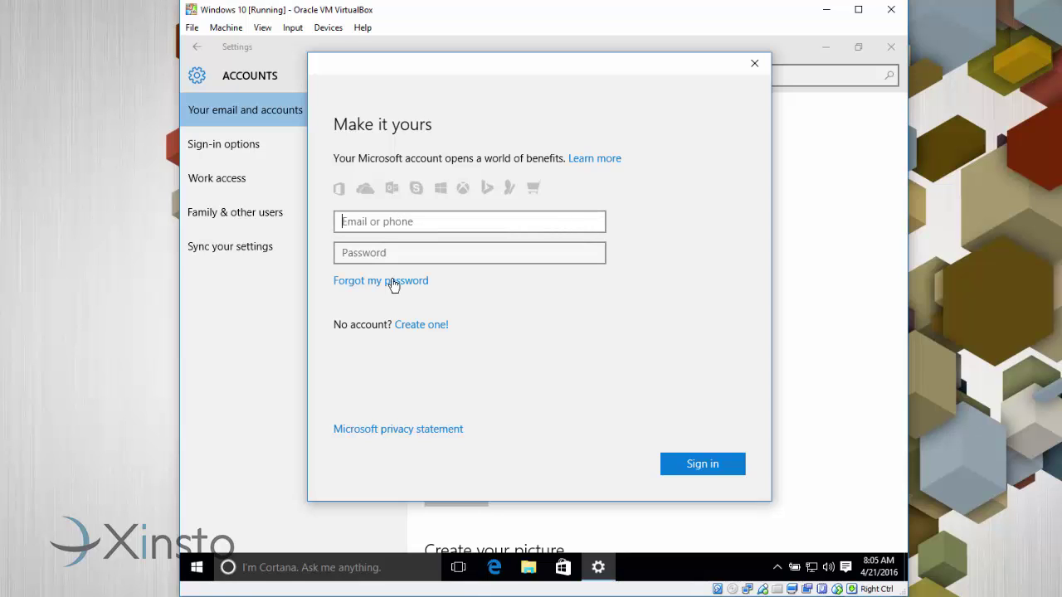
left_click(422, 324)
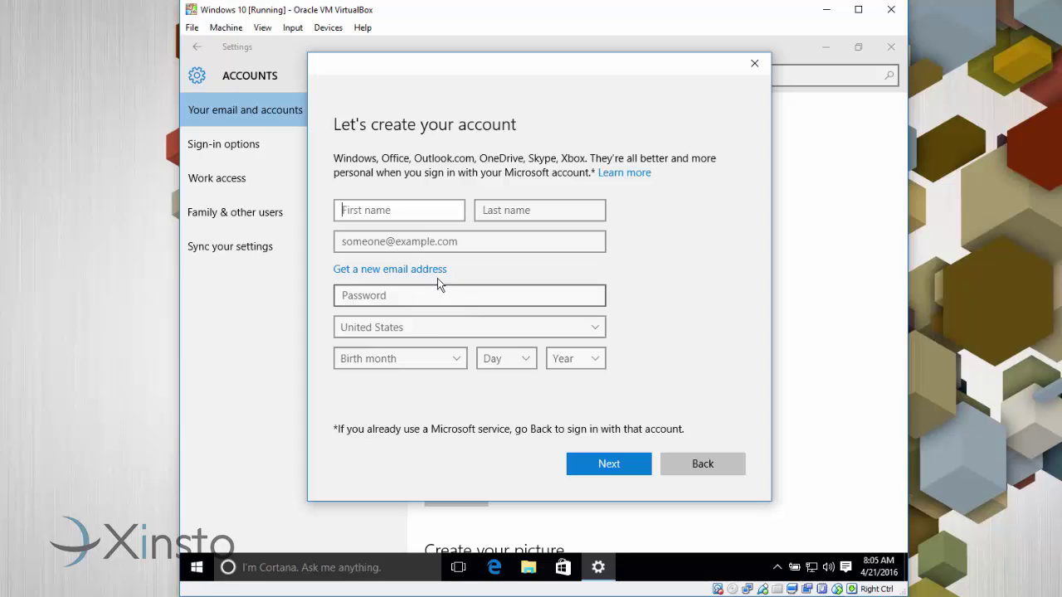
Fill in the new account's first name, last name, email address and password.
left_click(421, 209)
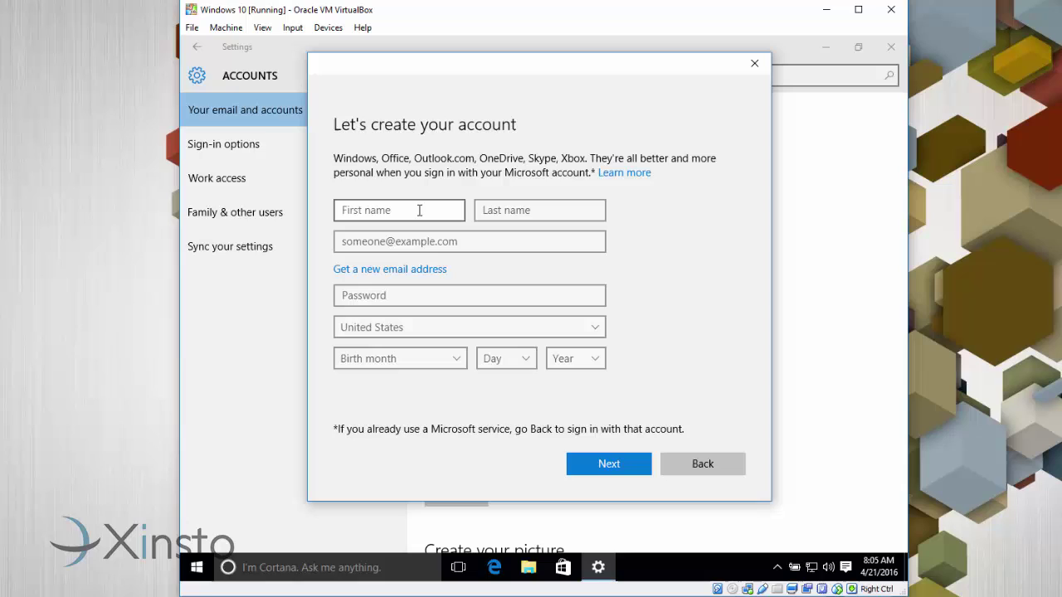
key("Tab")
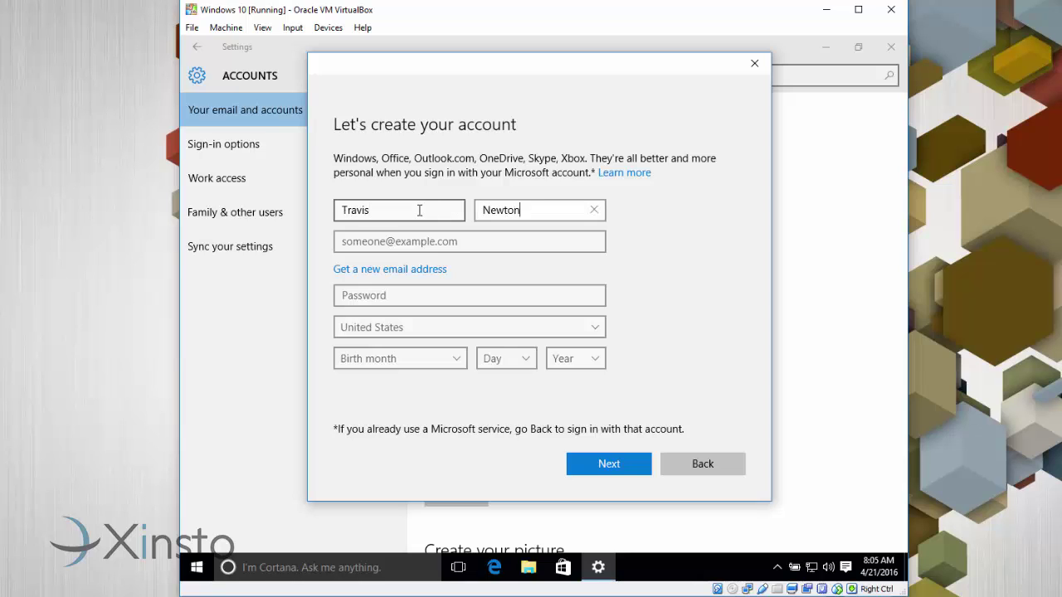
key("Tab")
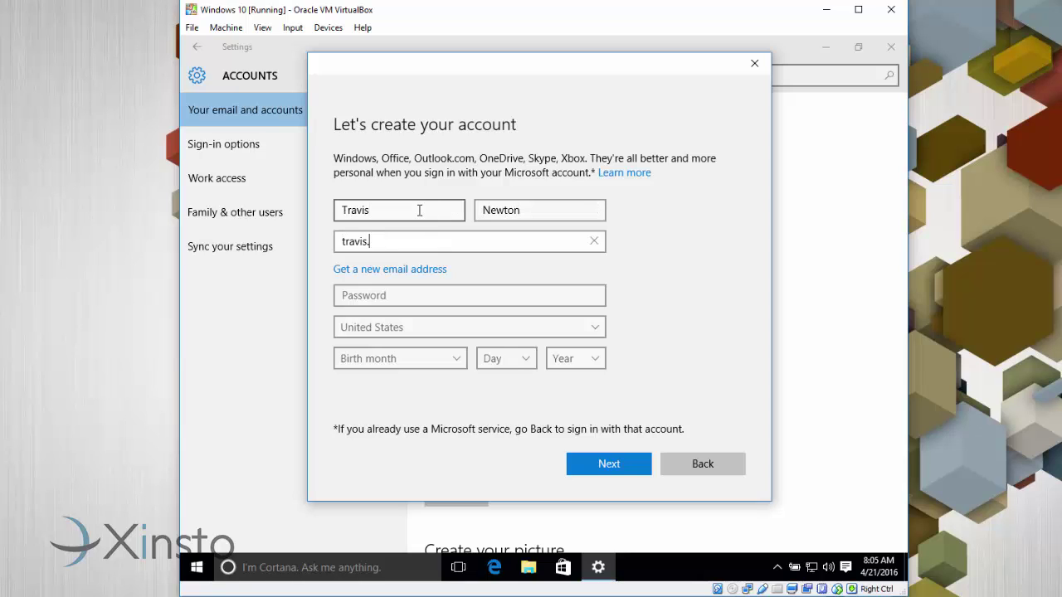
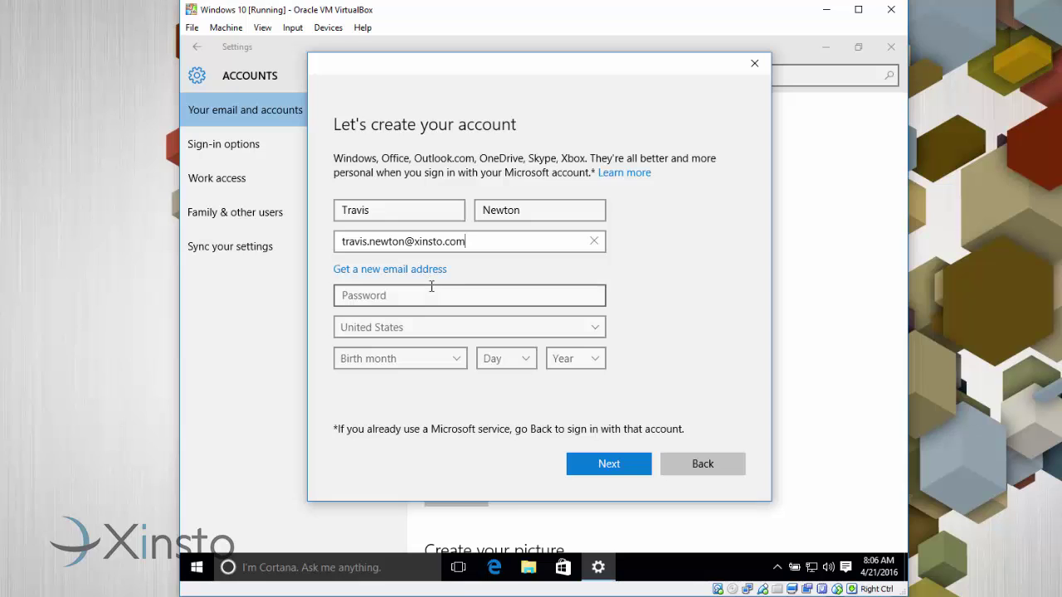
left_click(431, 296)
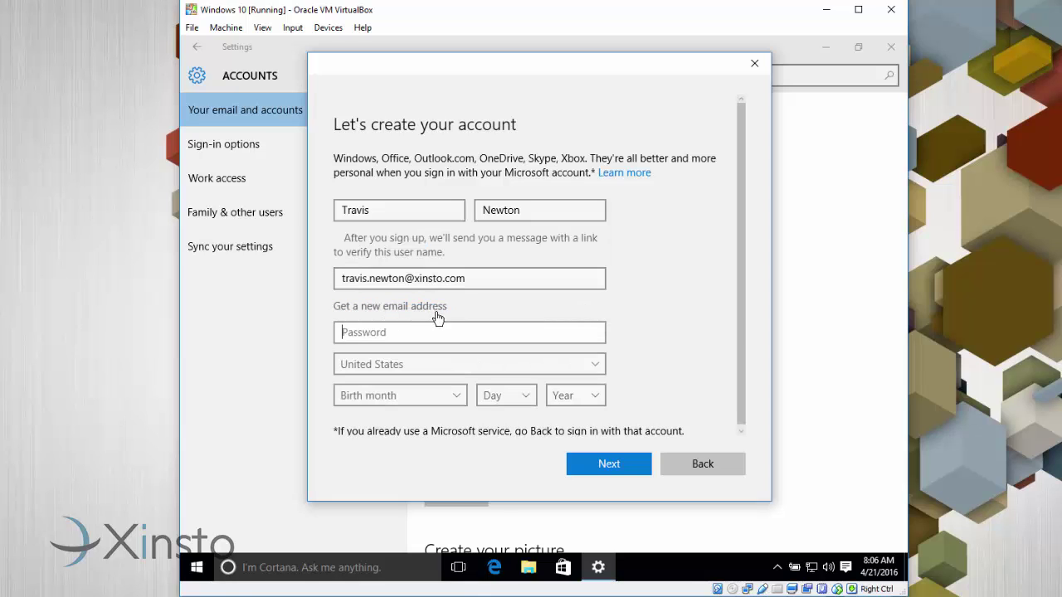
type("********")
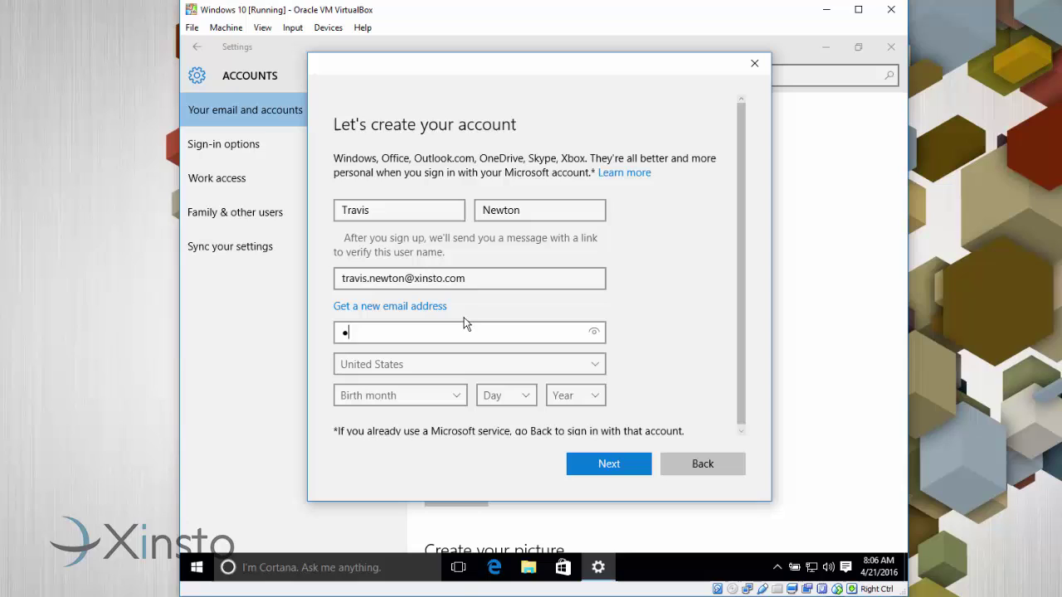
type("*")
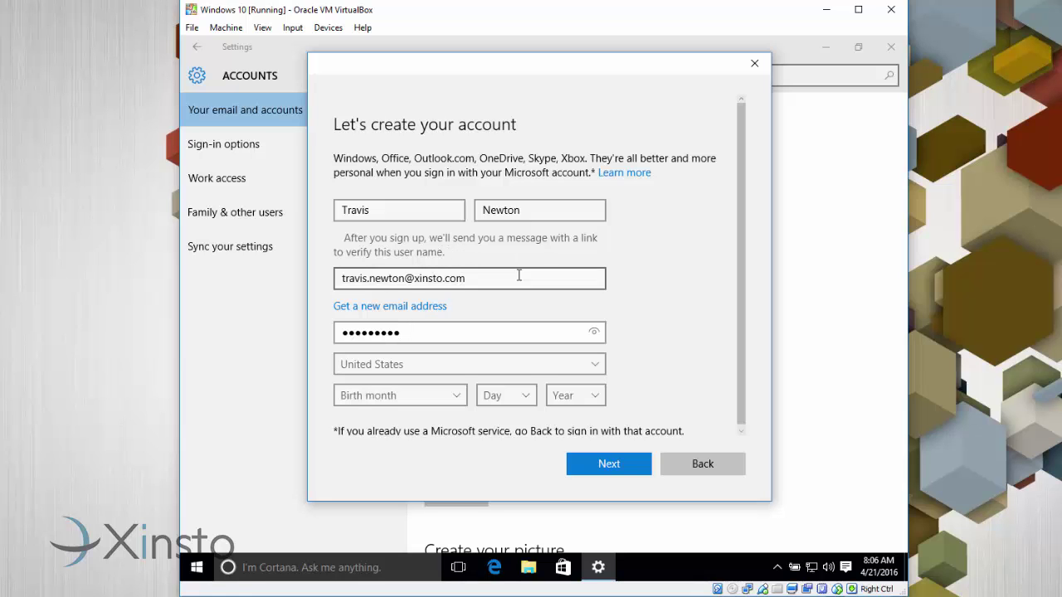
key("Return")
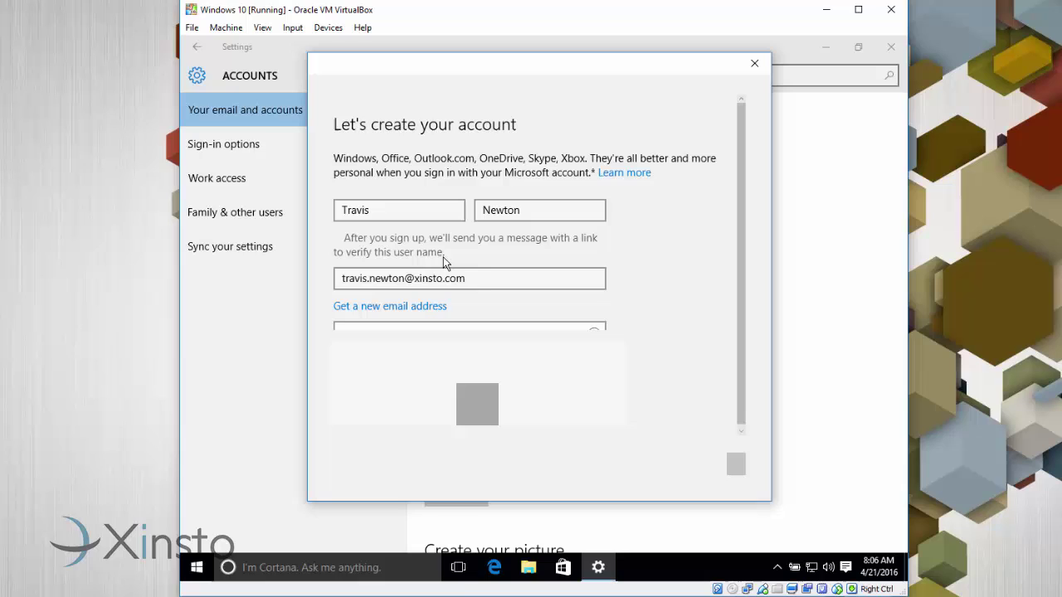
Pick the birth month and day, and set the birth year to 2000.
key("alt+Down")
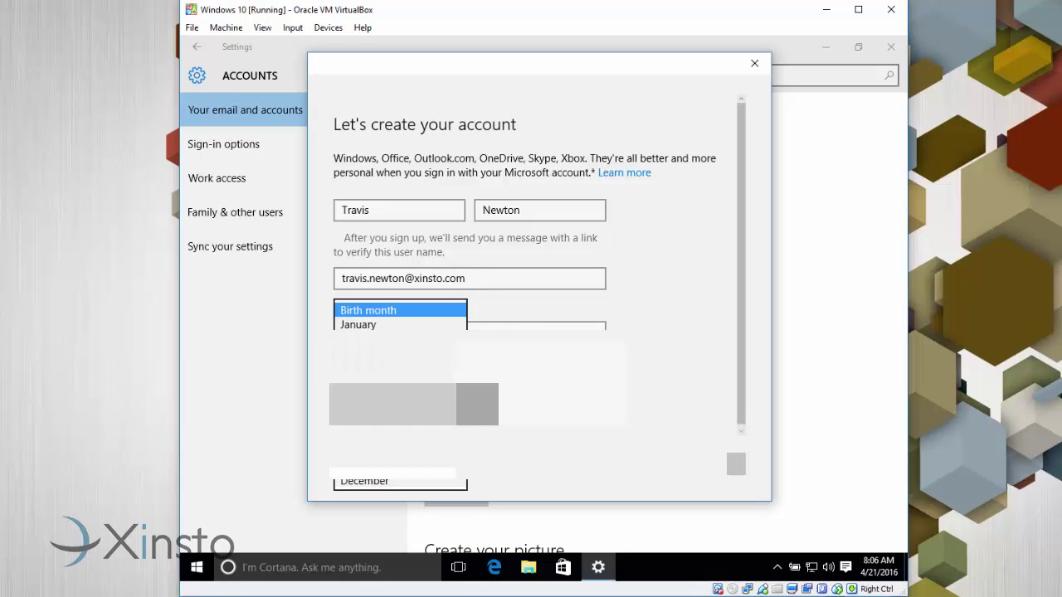
key("Return")
key("Tab")
key("alt+Down")
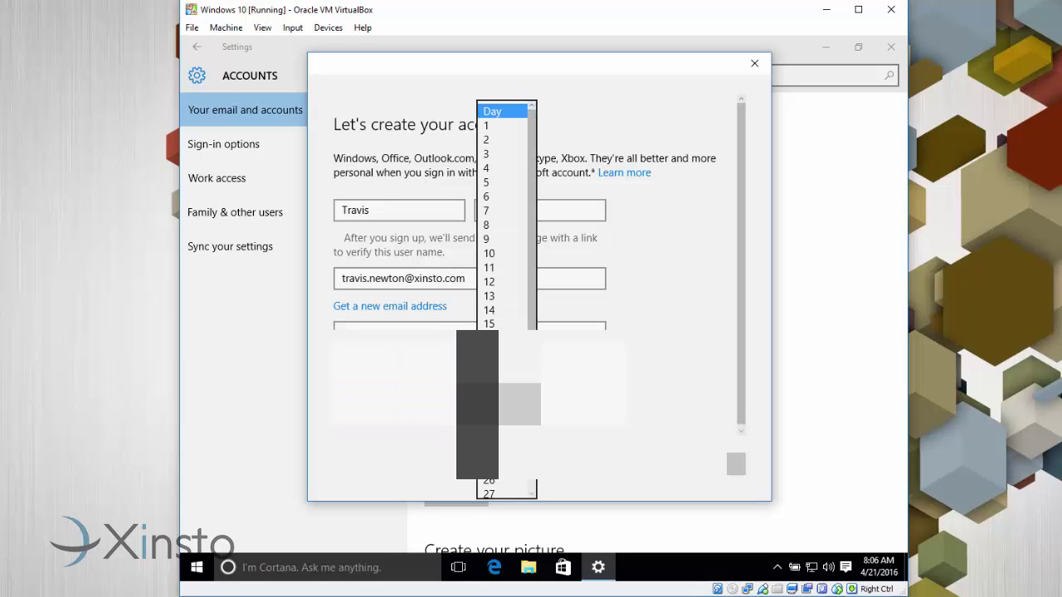
key("Return")
key("Tab")
key("alt+Down")
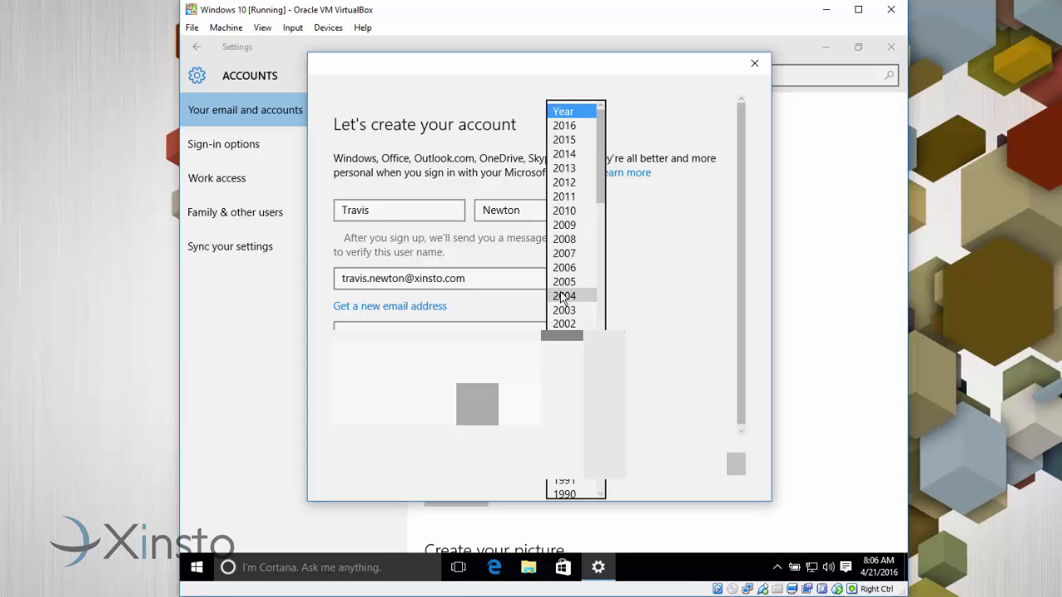
key("Down")
key("Down")
key("Down")
key("Down")
key("Down")
key("Down")
key("Down")
key("Down")
key("Down")
key("Down")
key("Down")
key("Down")
key("Down")
key("Down")
key("Down")
key("Down")
key("Down")
key("Down")
key("Down")
key("Down")
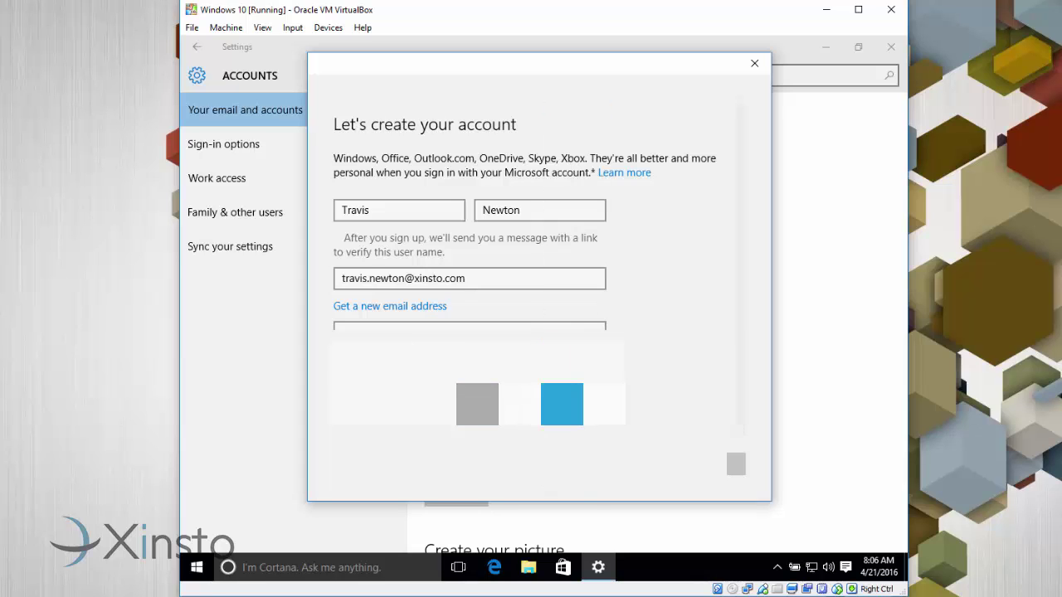
key("Down")
key("Down")
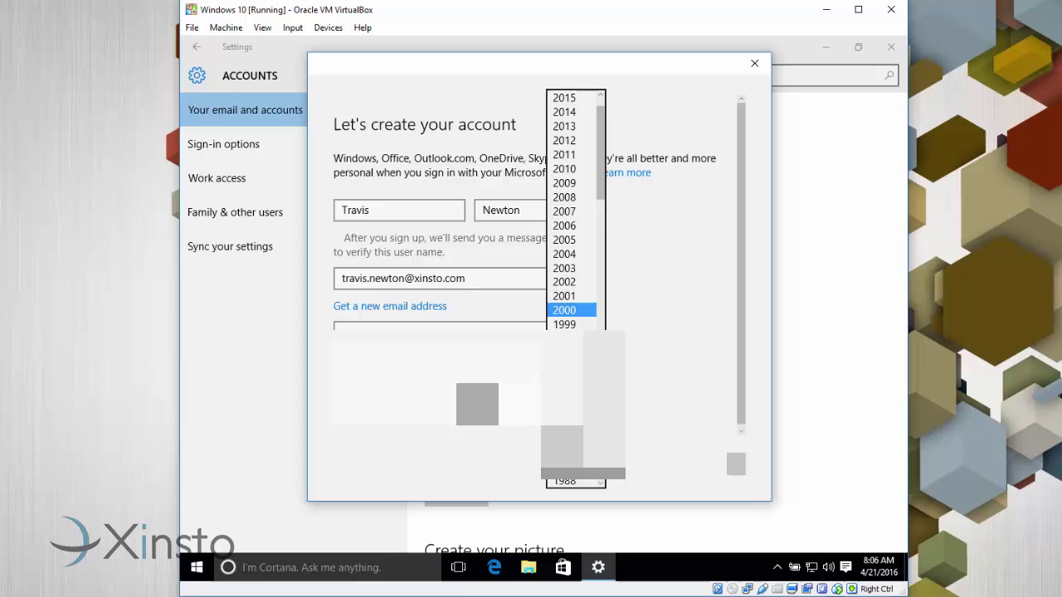
left_click(587, 481)
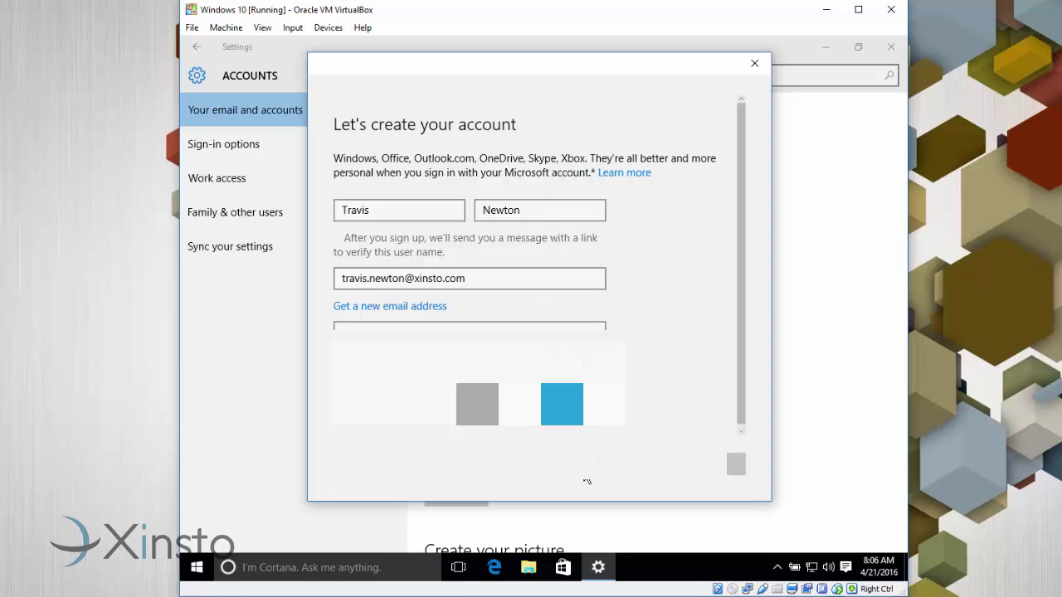
scroll(734, 388, "down", 1)
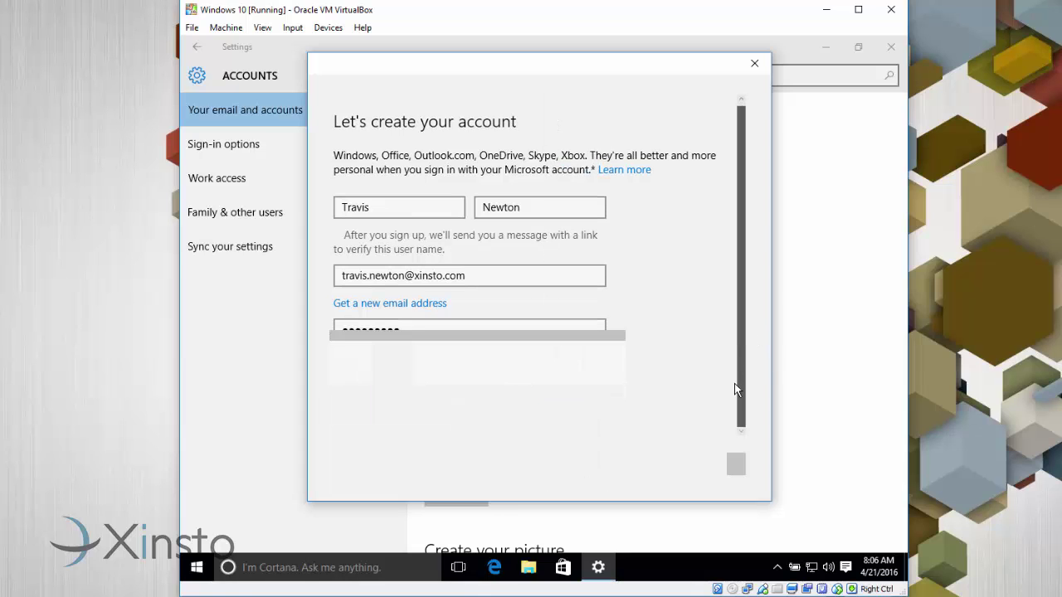
Submit the account details, untick advertising and promotional-offer options, and continue.
left_click(609, 473)
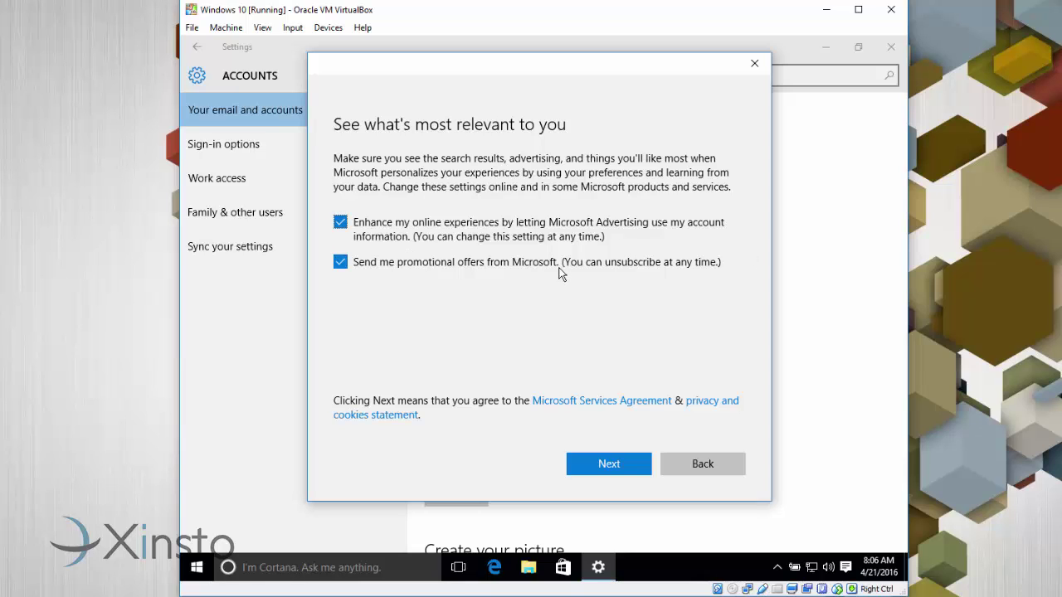
left_click(378, 243)
left_click(377, 265)
left_click(608, 466)
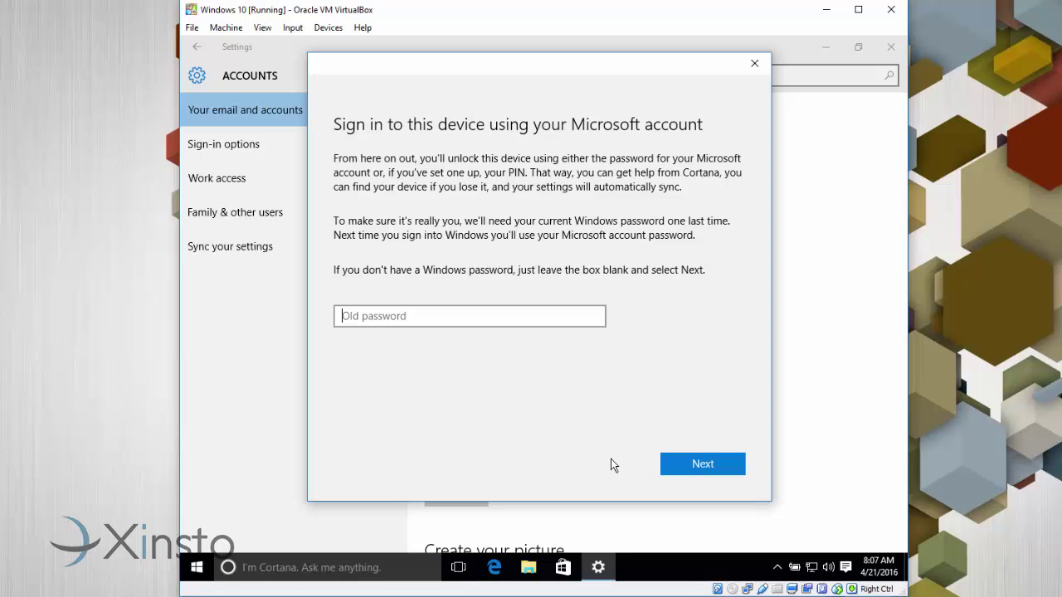
Confirm the current Windows password in the Old password box.
type("*********")
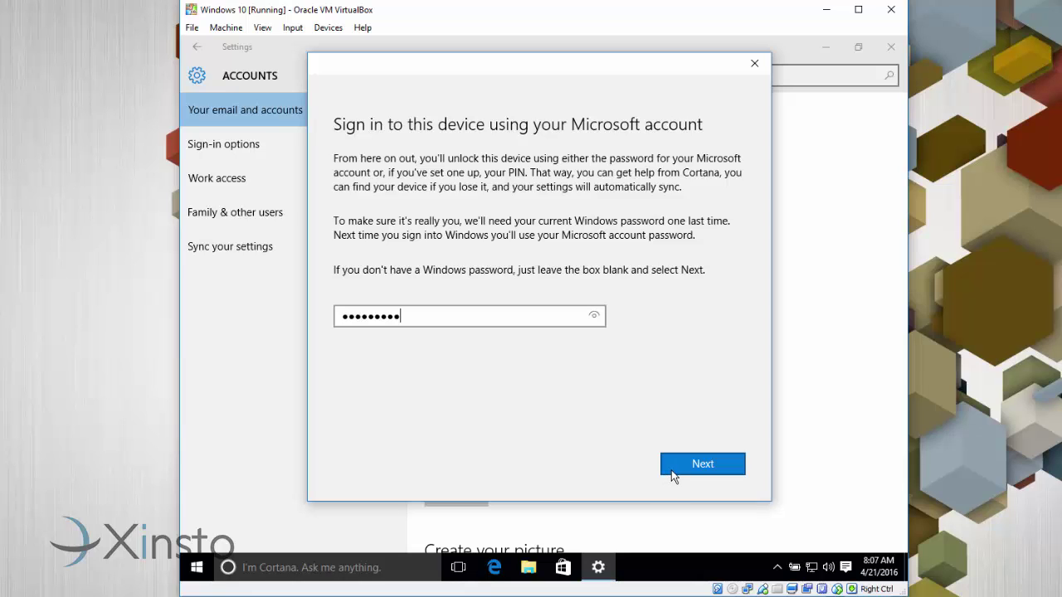
left_click(672, 471)
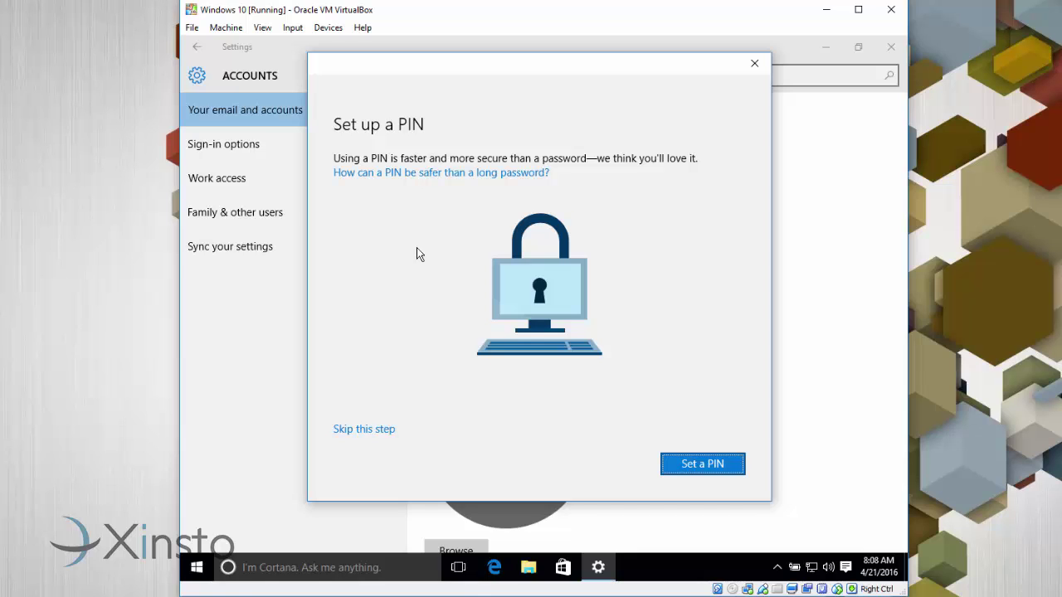
Skip the Set up a PIN step.
left_click(392, 438)
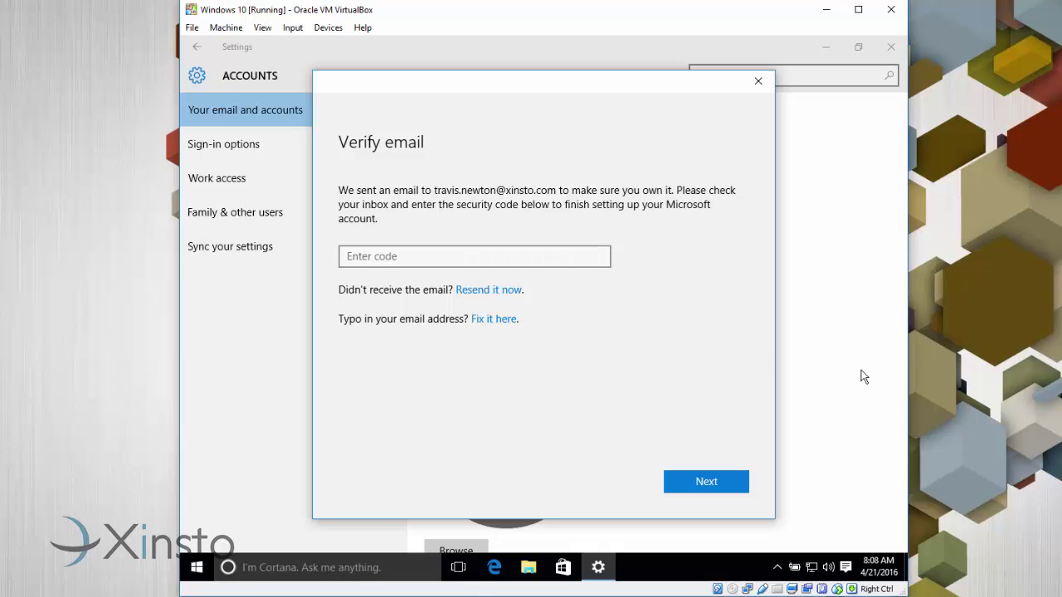
Enter the emailed security code to verify the email address.
left_click(393, 258)
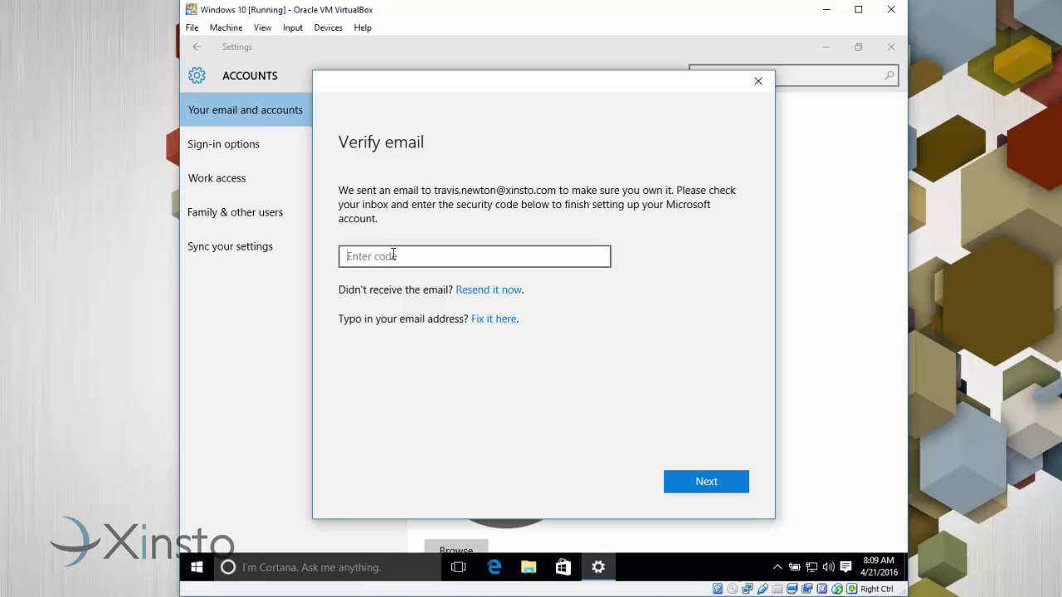
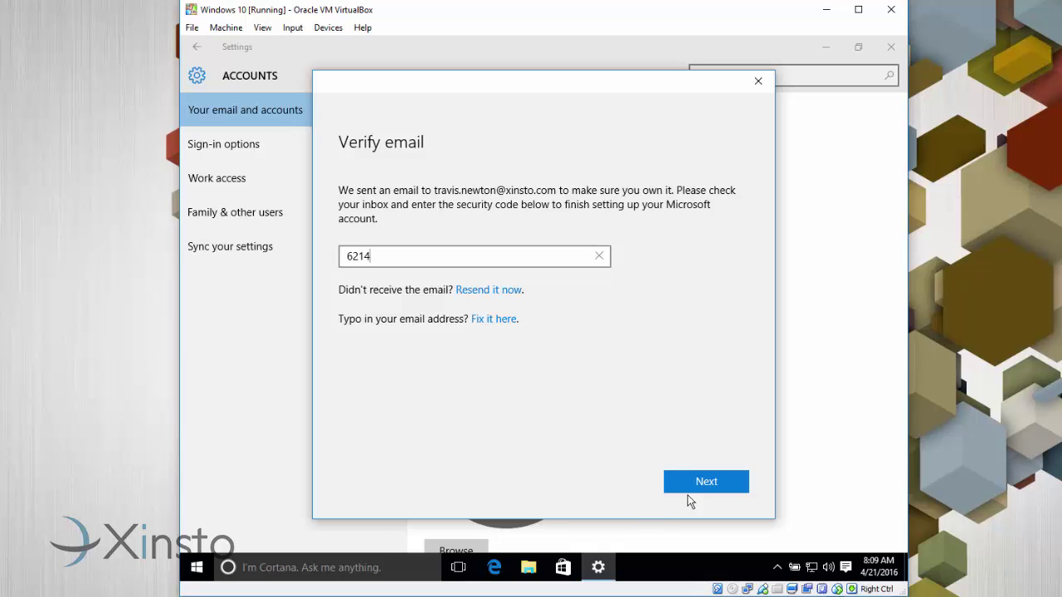
left_click(709, 481)
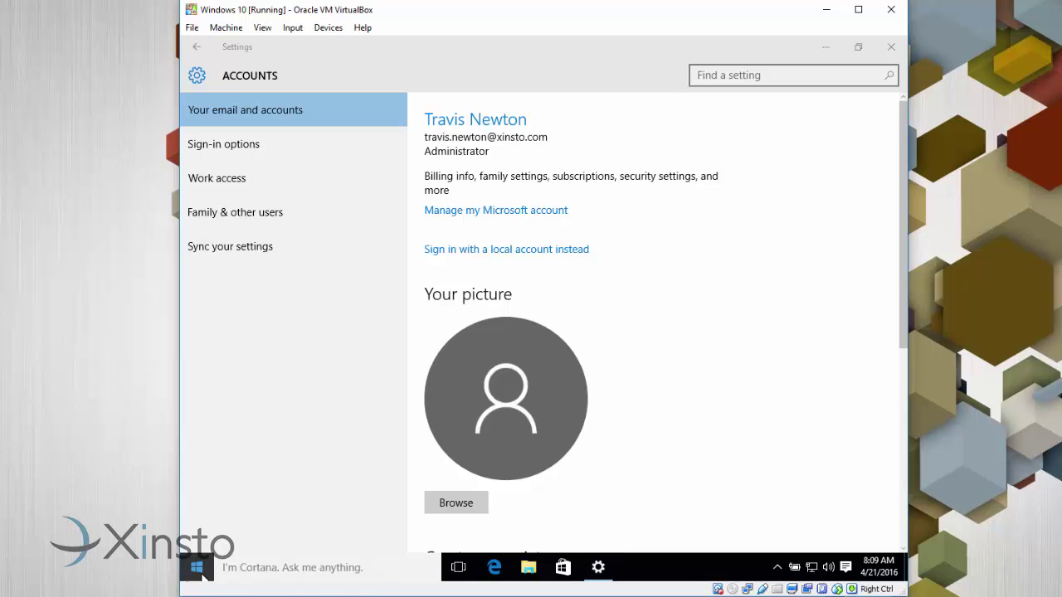
Sign out of Windows through the account menu in Start.
left_click(197, 567)
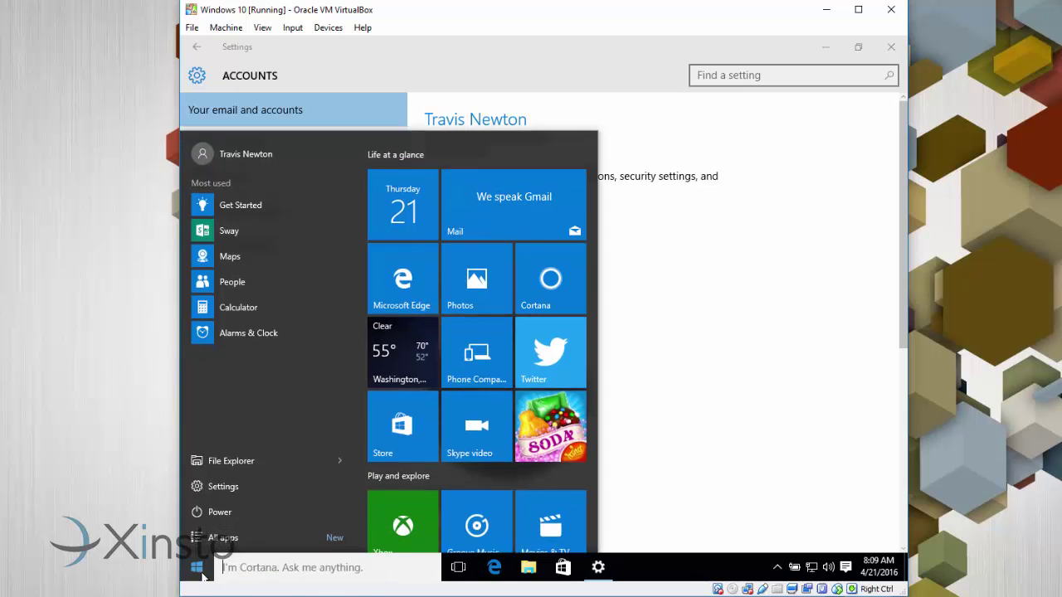
left_click(244, 157)
left_click(238, 235)
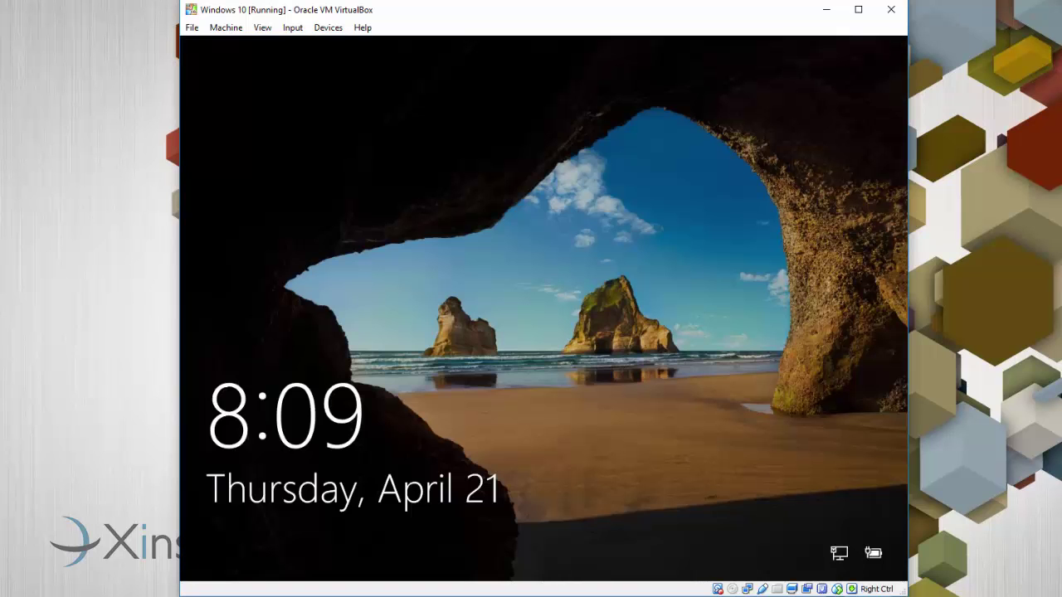
Sign back in at the lock screen with the Microsoft account password.
left_click(457, 283)
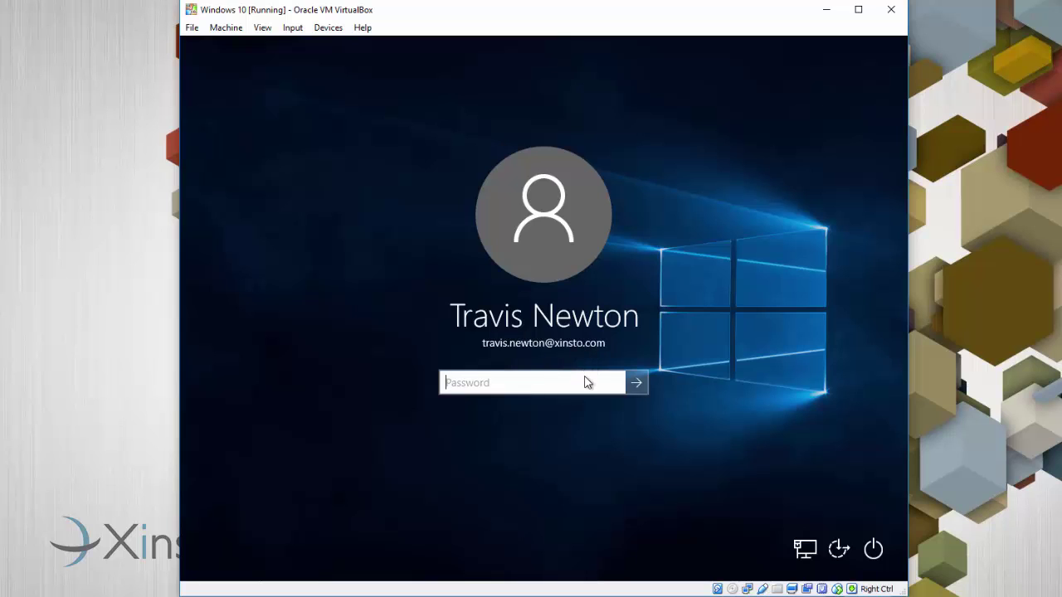
type("••••••••••")
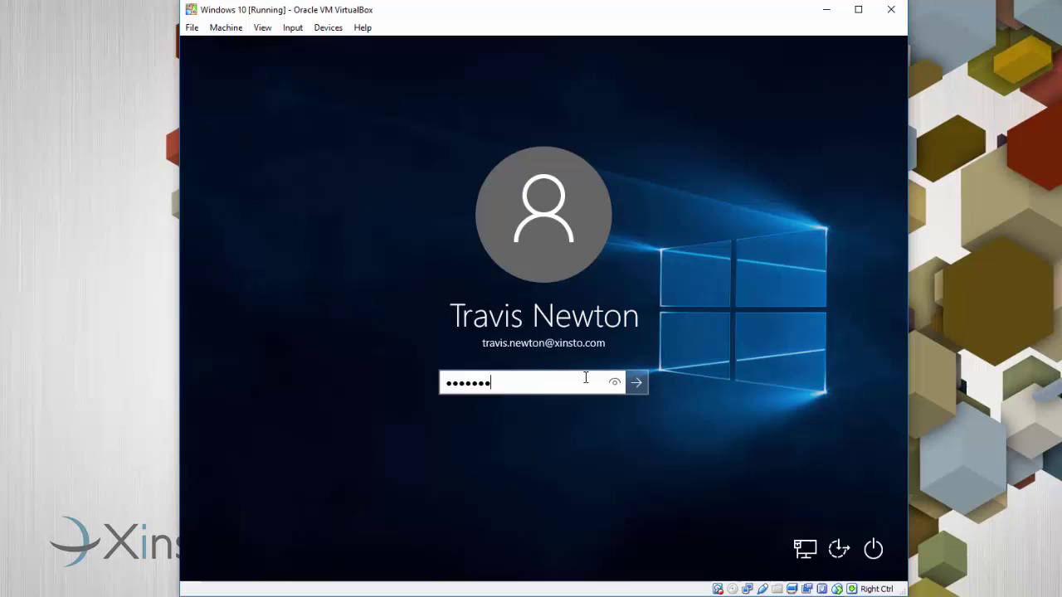
key("Return")
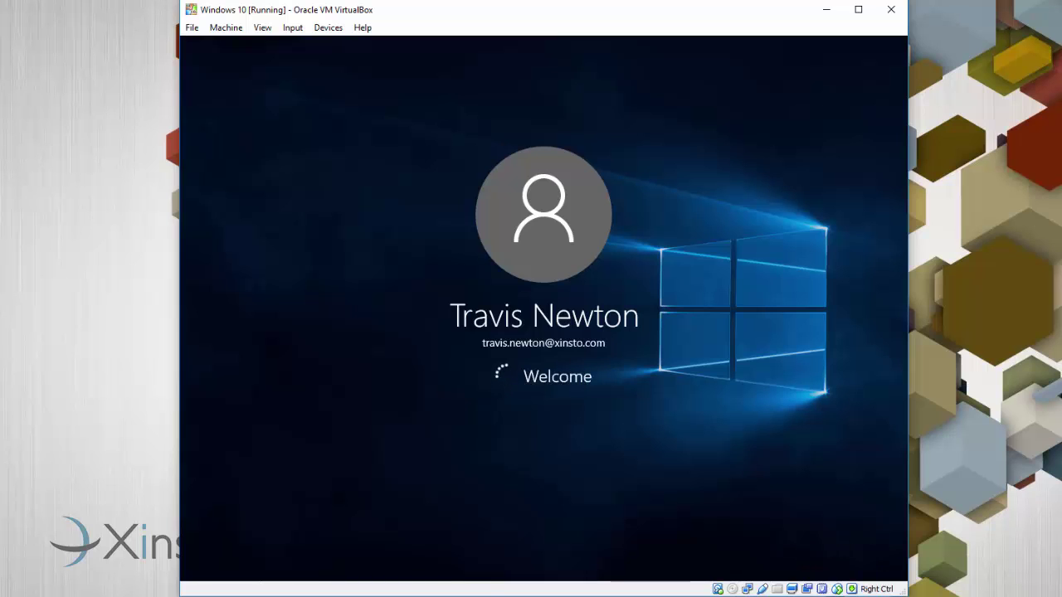